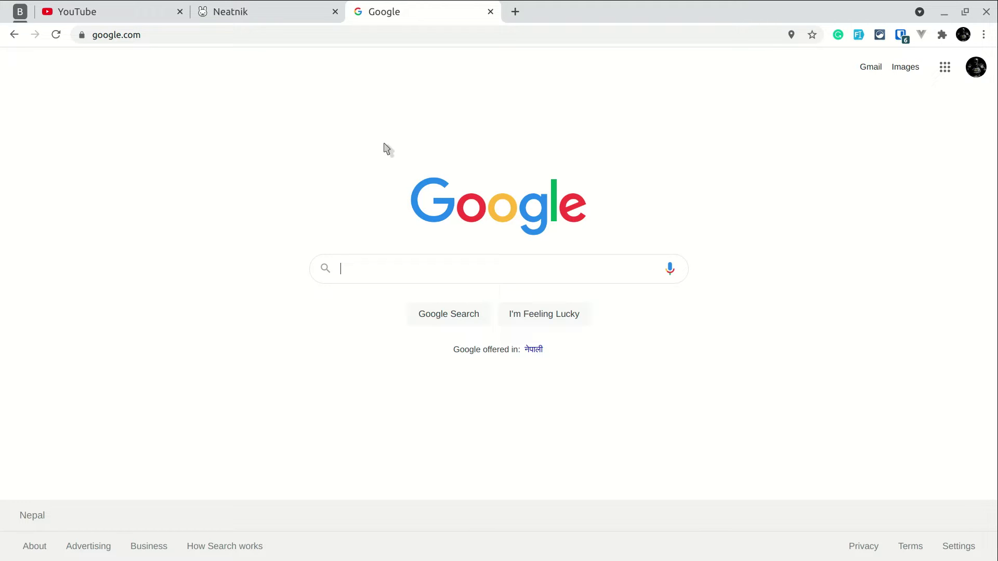
View google.com's page source and enlarge the source text
{"action": "right_click", "coordinate": [167, 148]}
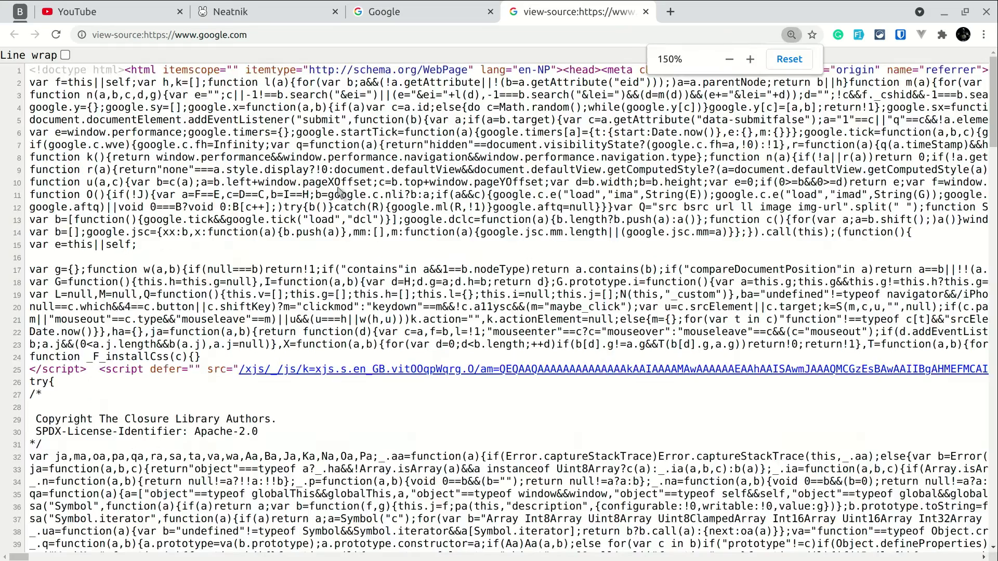
{"action": "key", "text": "ctrl+plus"}
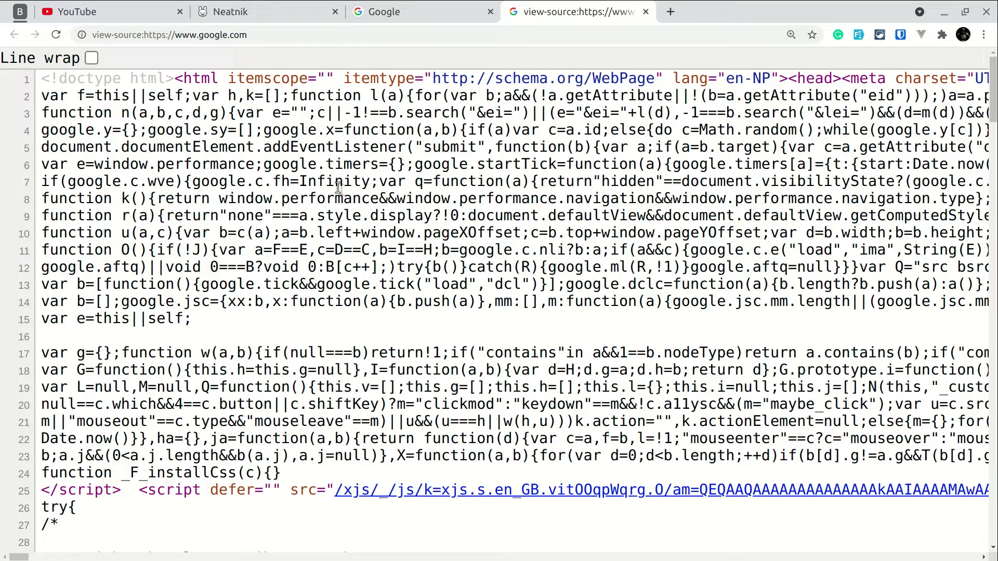
Switch to the Neatnik site and open its View Source tool
{"action": "left_click", "coordinate": [224, 16]}
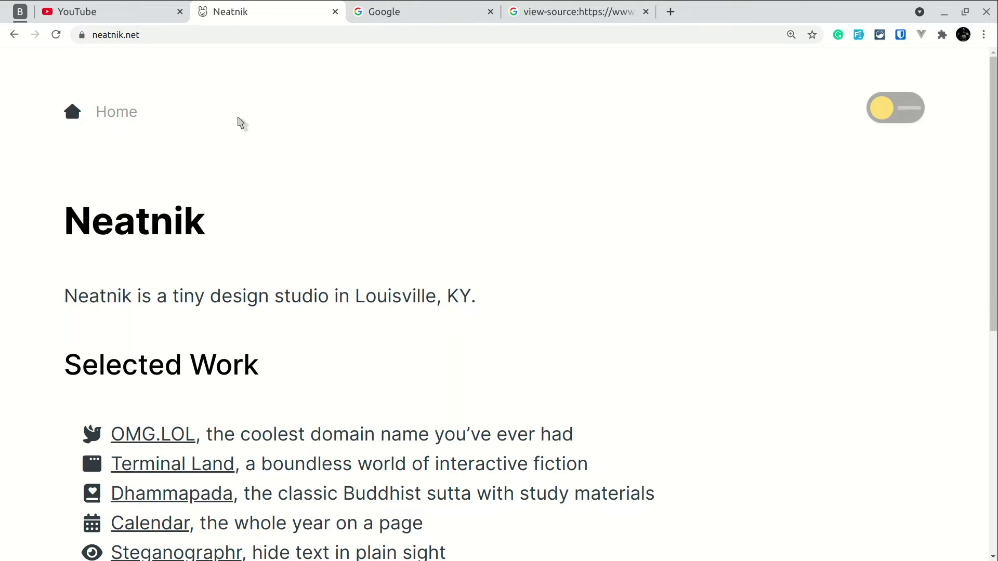
{"action": "scroll", "coordinate": [239, 123], "scroll_direction": "down", "scroll_amount": 2}
{"action": "scroll", "coordinate": [240, 123], "scroll_direction": "down", "scroll_amount": 3}
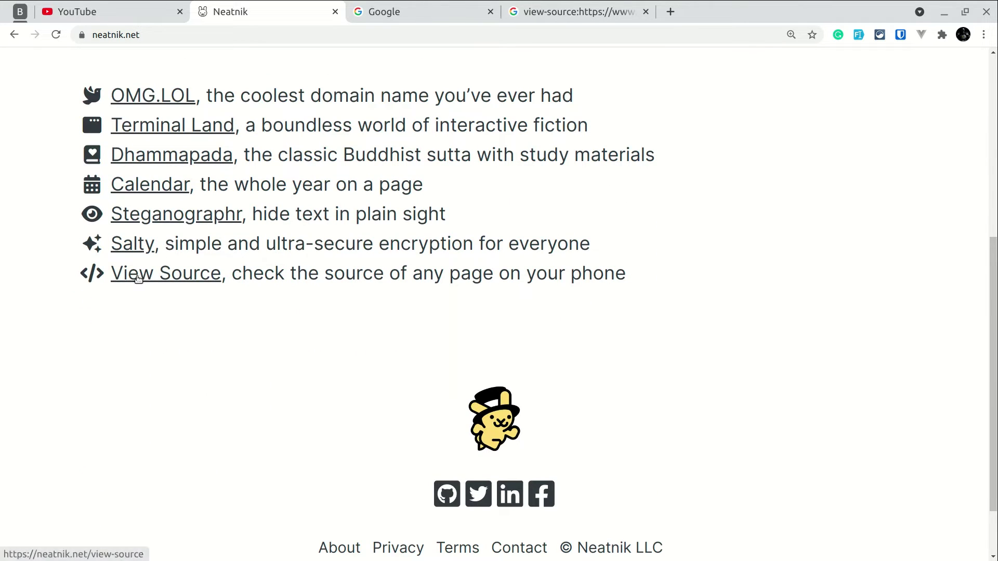
{"action": "left_click", "coordinate": [178, 279]}
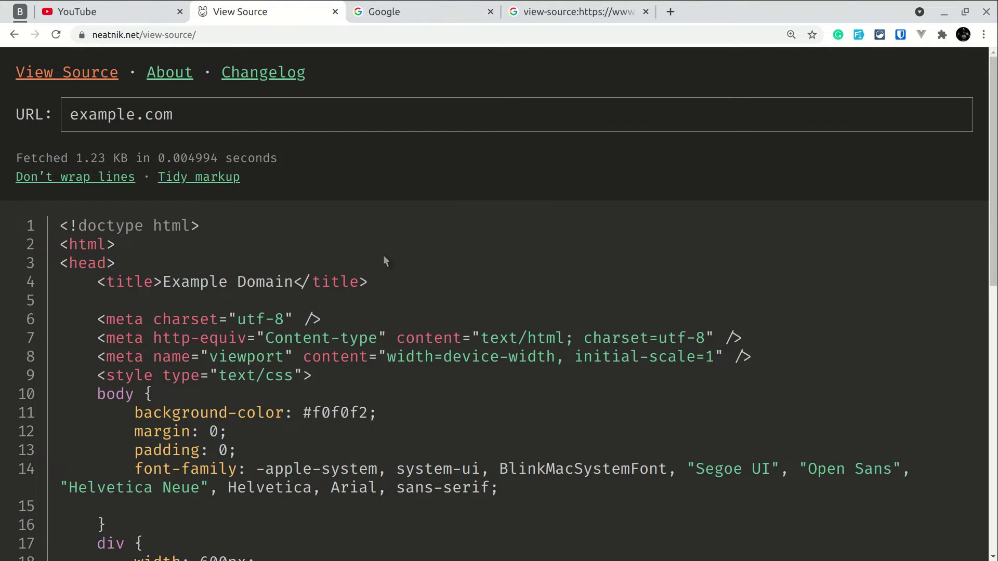
Select the example.com URL in View Source and copy Google's homepage address
{"action": "left_click", "coordinate": [88, 123]}
{"action": "left_click_drag", "start_coordinate": [72, 118], "coordinate": [212, 122]}
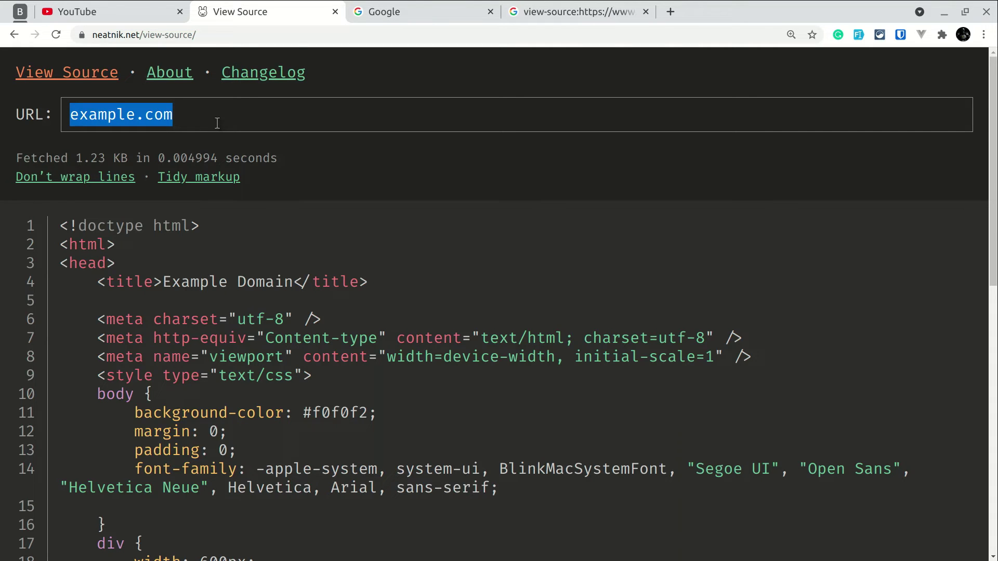
{"action": "left_click", "coordinate": [385, 10]}
{"action": "left_click", "coordinate": [165, 30]}
{"action": "key", "text": "ctrl+c"}
{"action": "left_click", "coordinate": [249, 11]}
{"action": "key", "text": "ctrl+v"}
{"action": "key", "text": "BackSpace"}
{"action": "key", "text": "Home"}
{"action": "key", "text": "Right"}
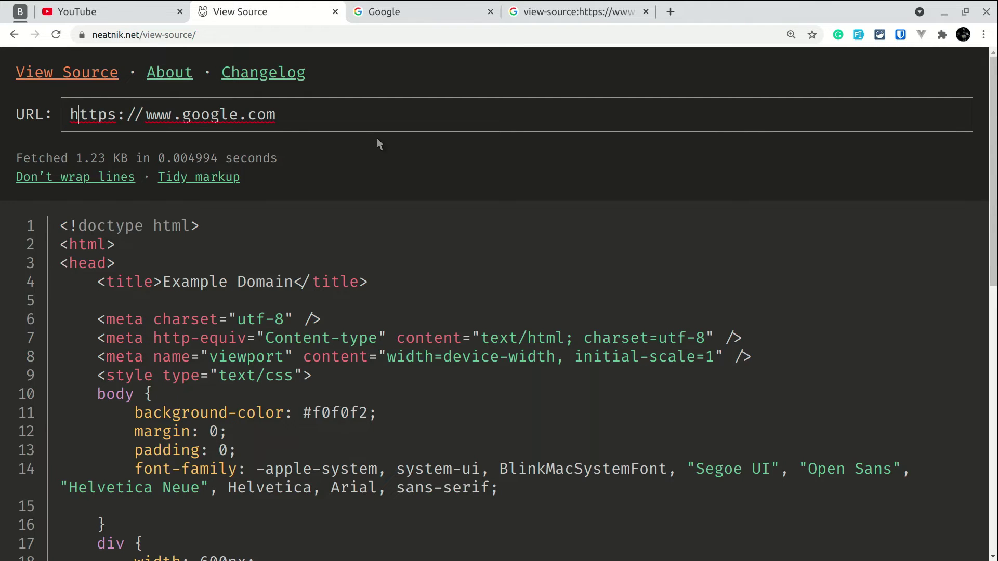
{"action": "key", "text": "ctrl+Right"}
{"action": "key", "text": "ctrl+Right"}
{"action": "key", "text": "ctrl+Left"}
{"action": "key", "text": "shift+Home"}
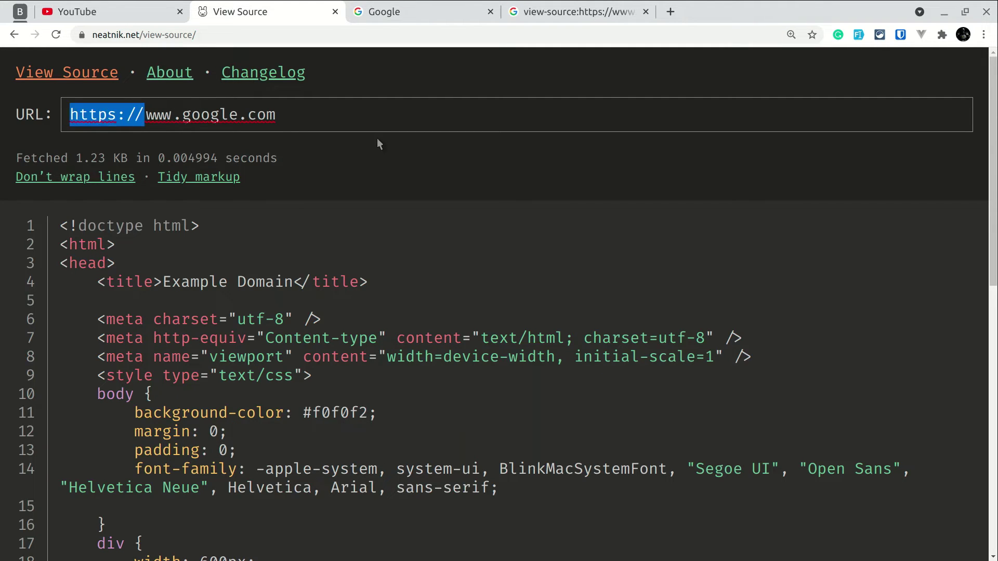
{"action": "key", "text": "BackSpace"}
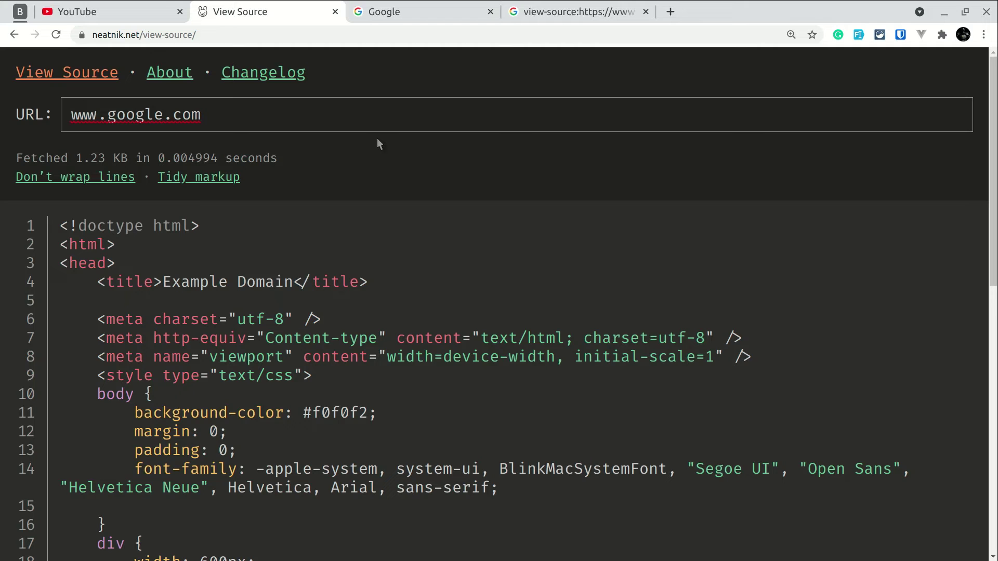
{"action": "key", "text": "Delete"}
{"action": "key", "text": "Delete"}
{"action": "key", "text": "Delete"}
{"action": "key", "text": "Return"}
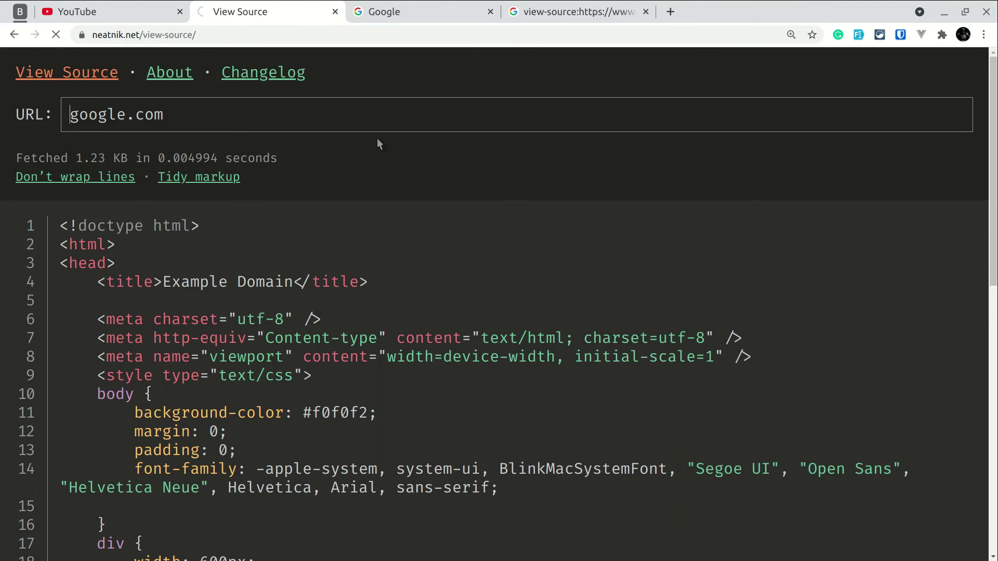
{"action": "left_click", "coordinate": [315, 351], "text": "shift"}
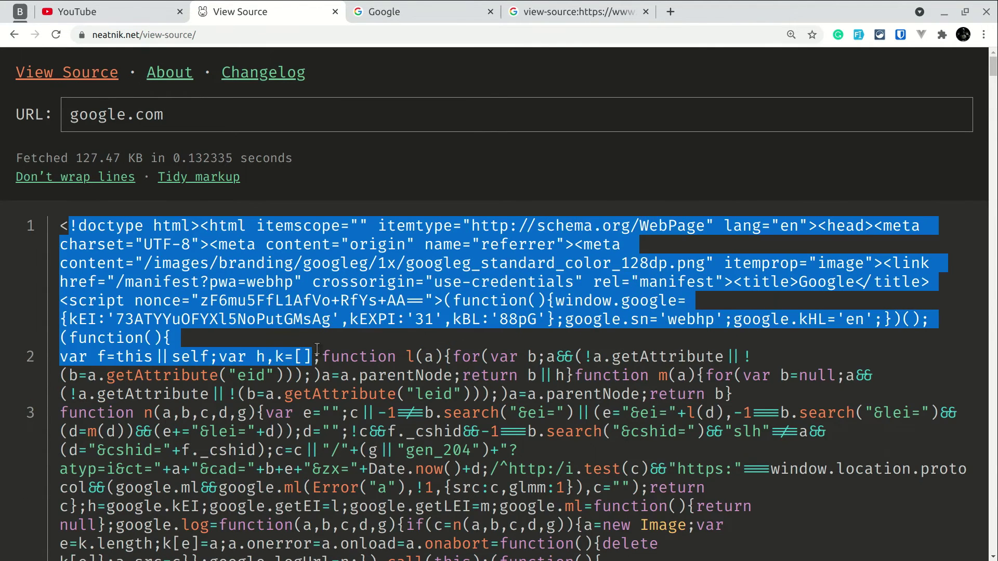
{"action": "left_click", "coordinate": [560, 11]}
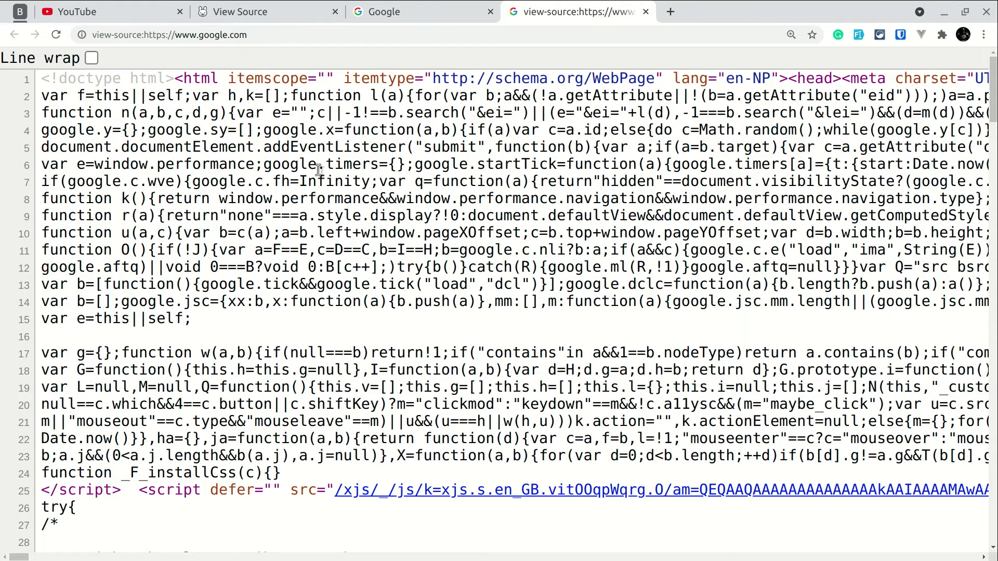
{"action": "left_click", "coordinate": [234, 8]}
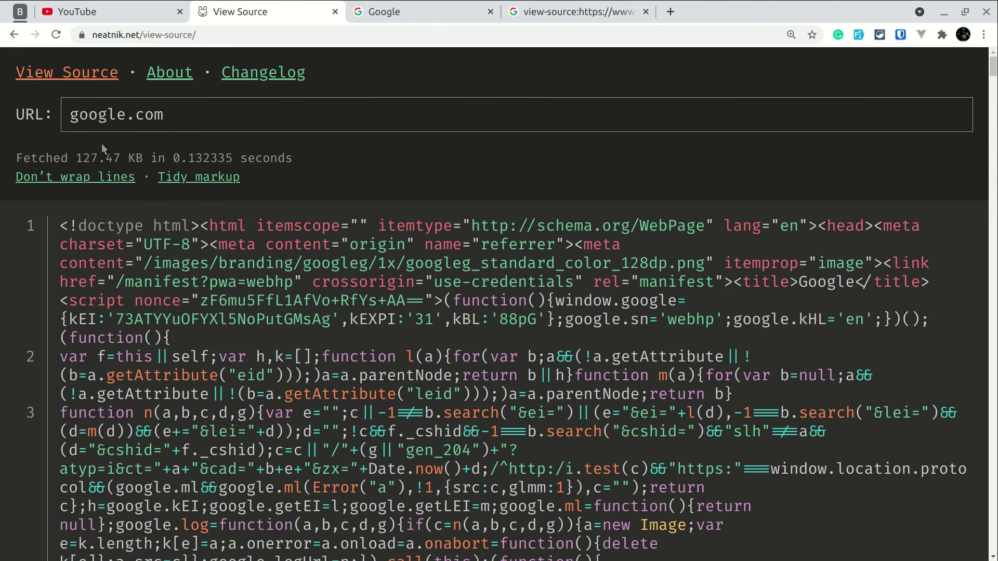
{"action": "left_click_drag", "start_coordinate": [78, 115], "coordinate": [70, 116]}
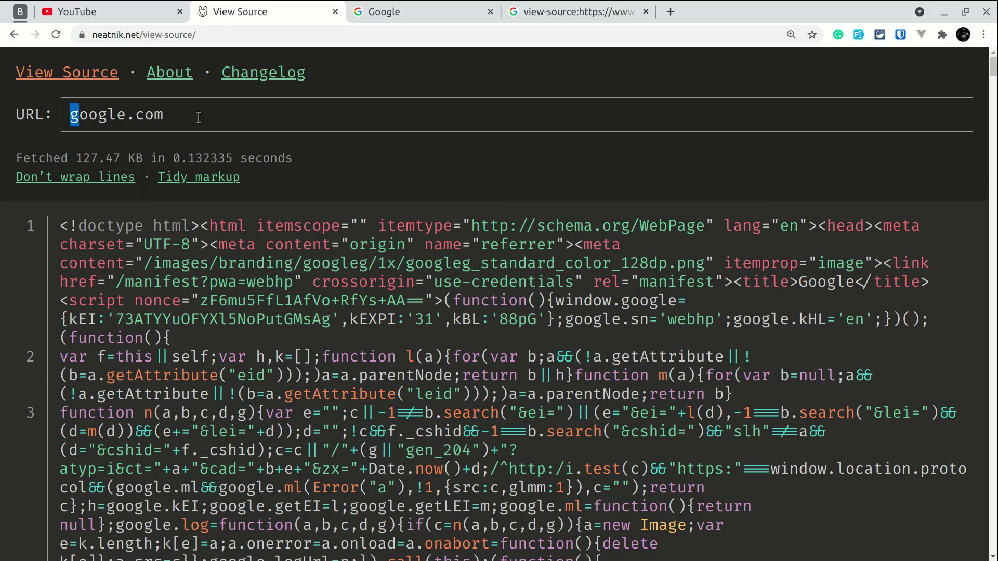